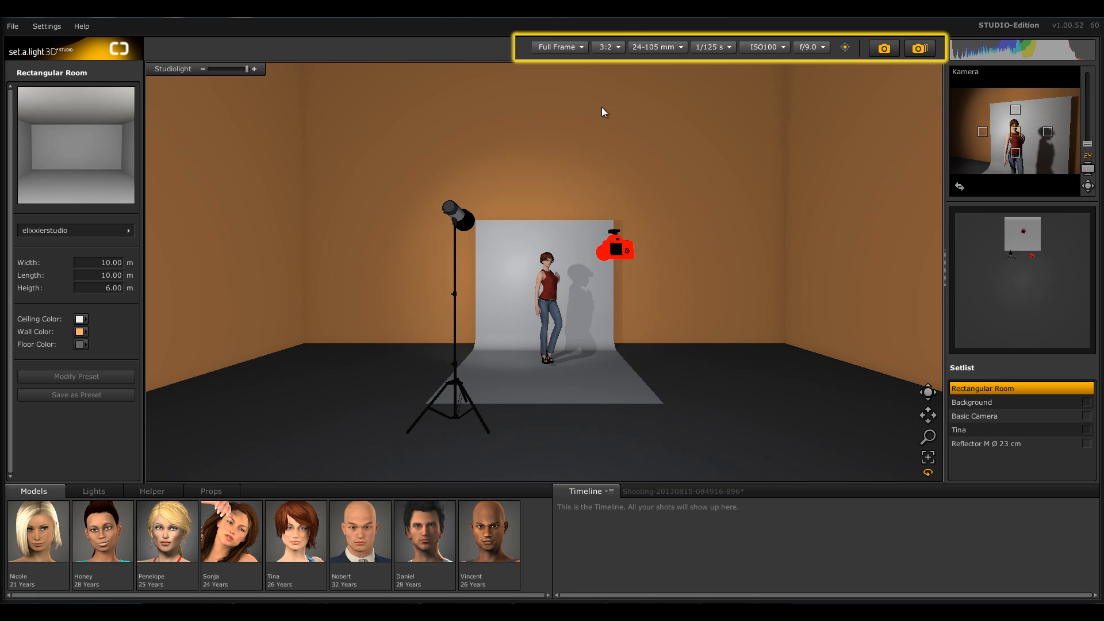
Step: Try the Crop 1.5 sensor format on the camera and return it to Full Frame
click(578, 49)
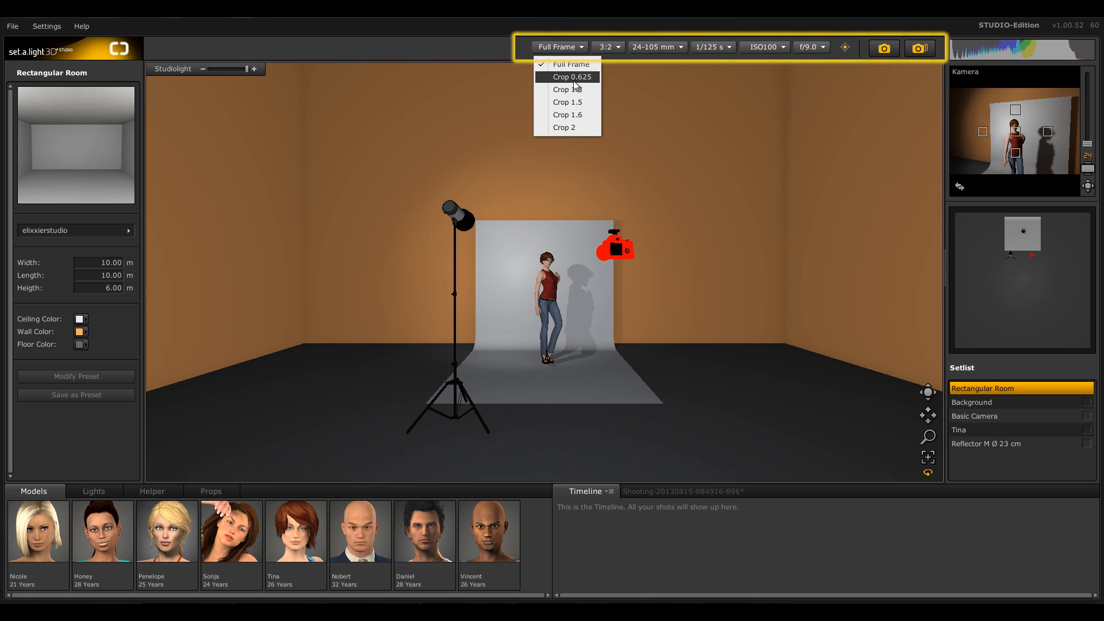
click(572, 117)
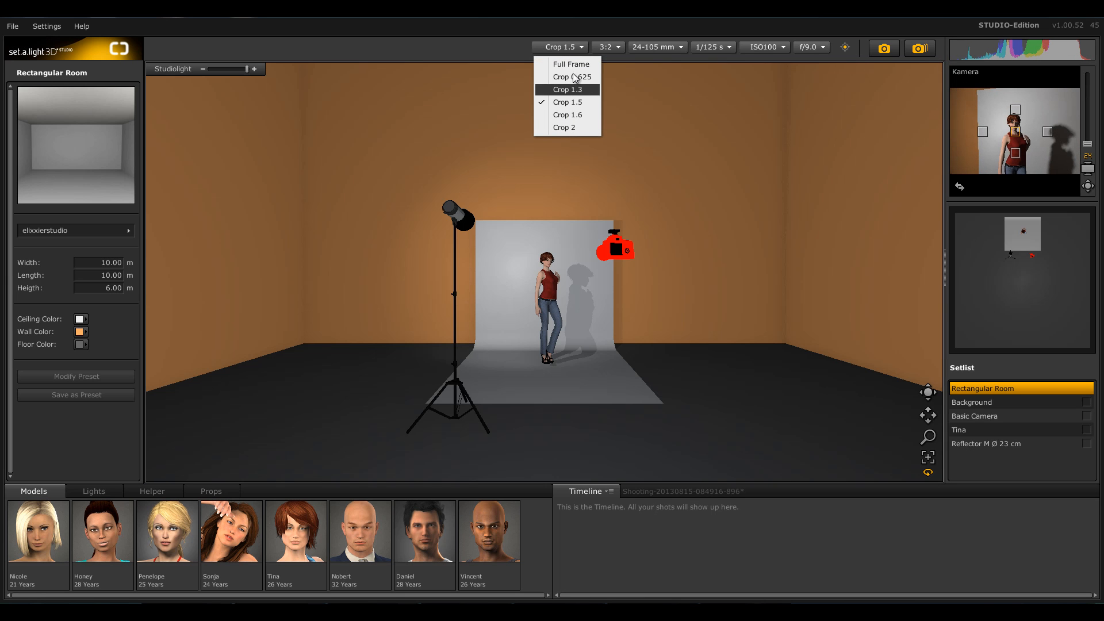
click(573, 65)
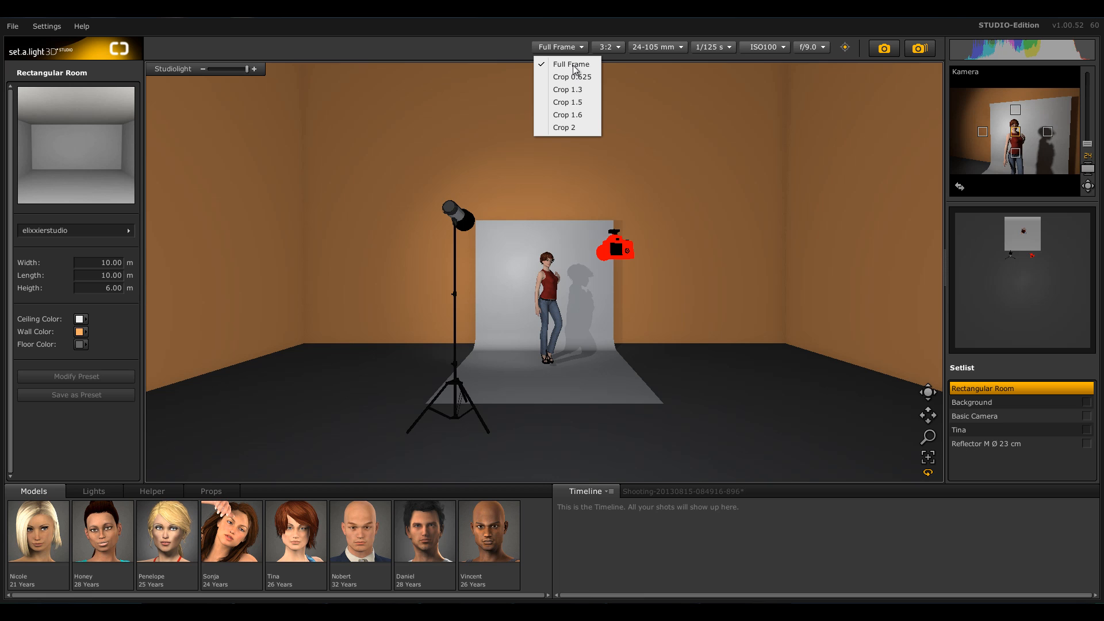
click(608, 54)
click(579, 50)
click(586, 64)
Step: Try the 16:9 and 4:3 aspect ratios for the camera and return to 3:2
click(620, 47)
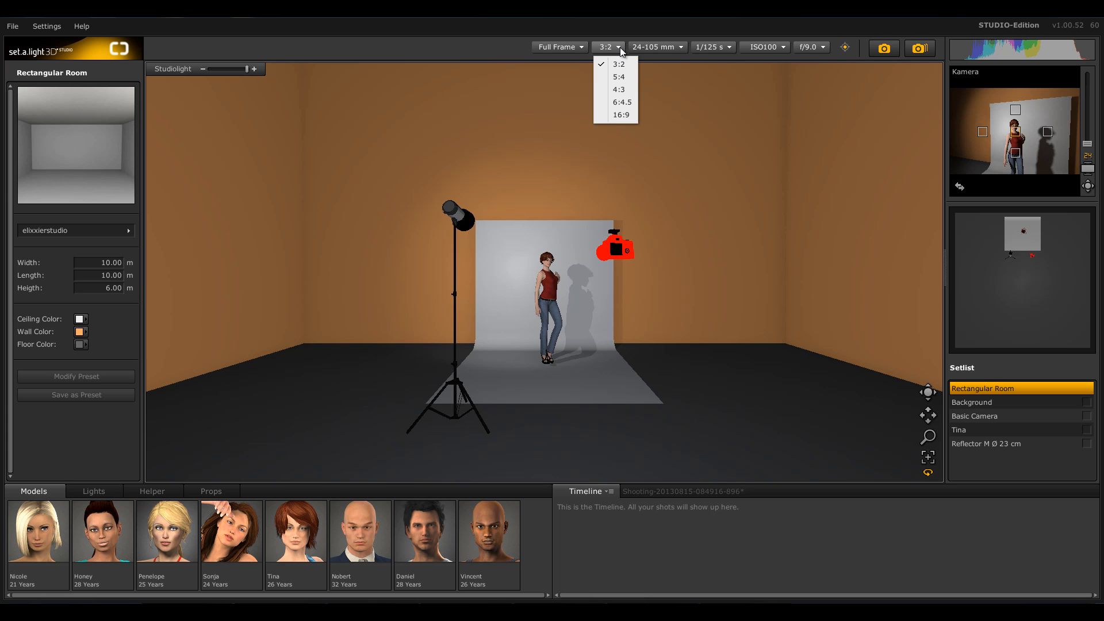
click(618, 115)
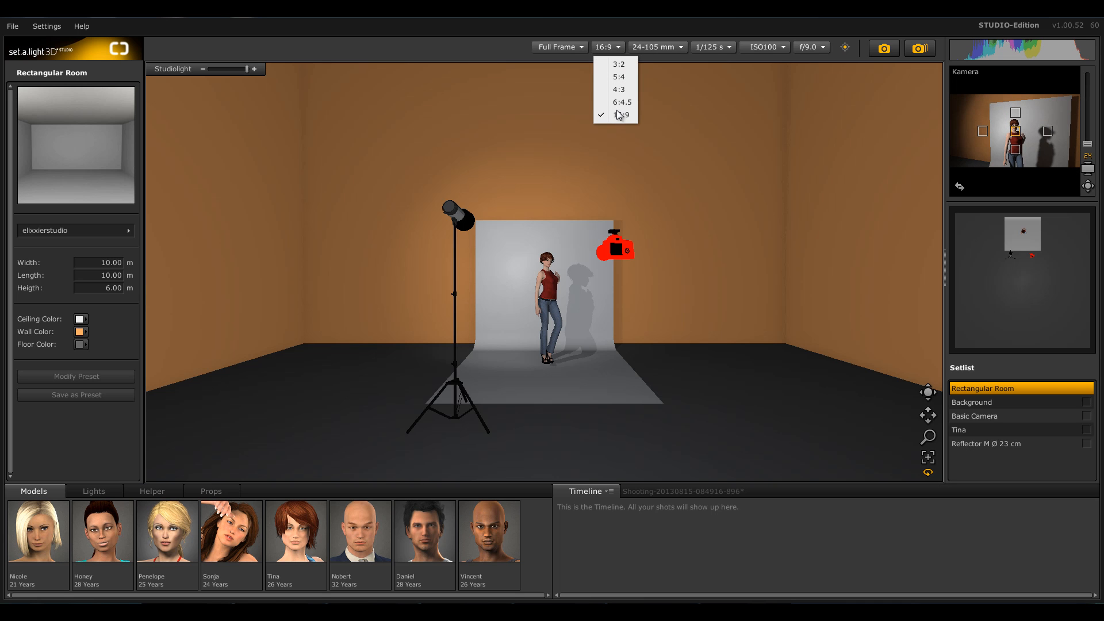
click(619, 90)
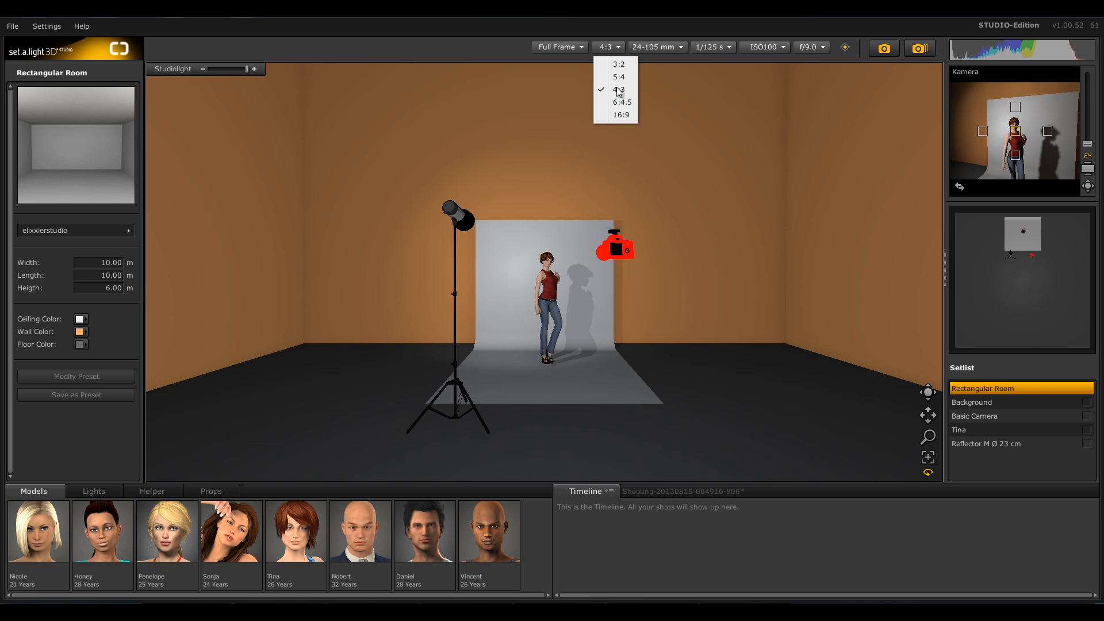
click(619, 64)
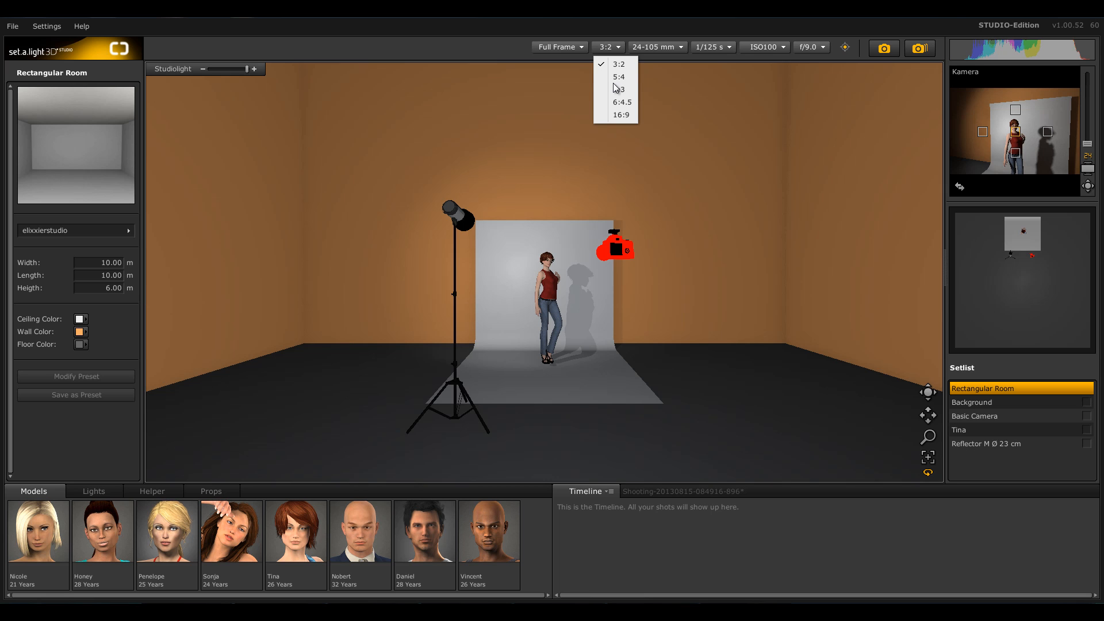
Step: Keep the 24-105 mm lens, zoom it to a 50 mm focal length, and show the camera image in the main view
click(682, 49)
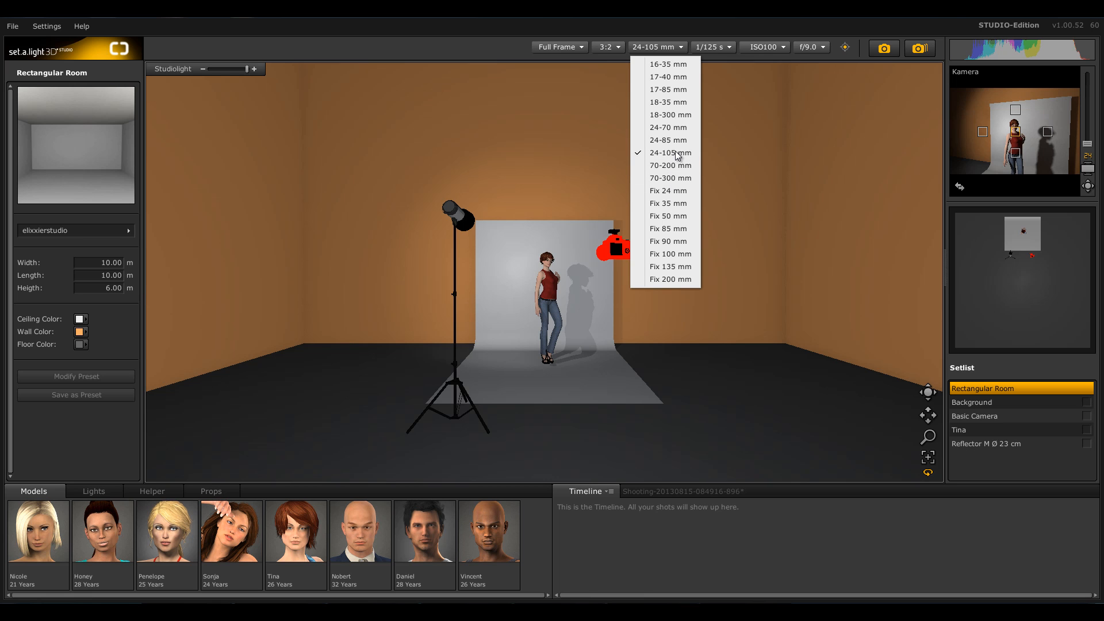
click(852, 153)
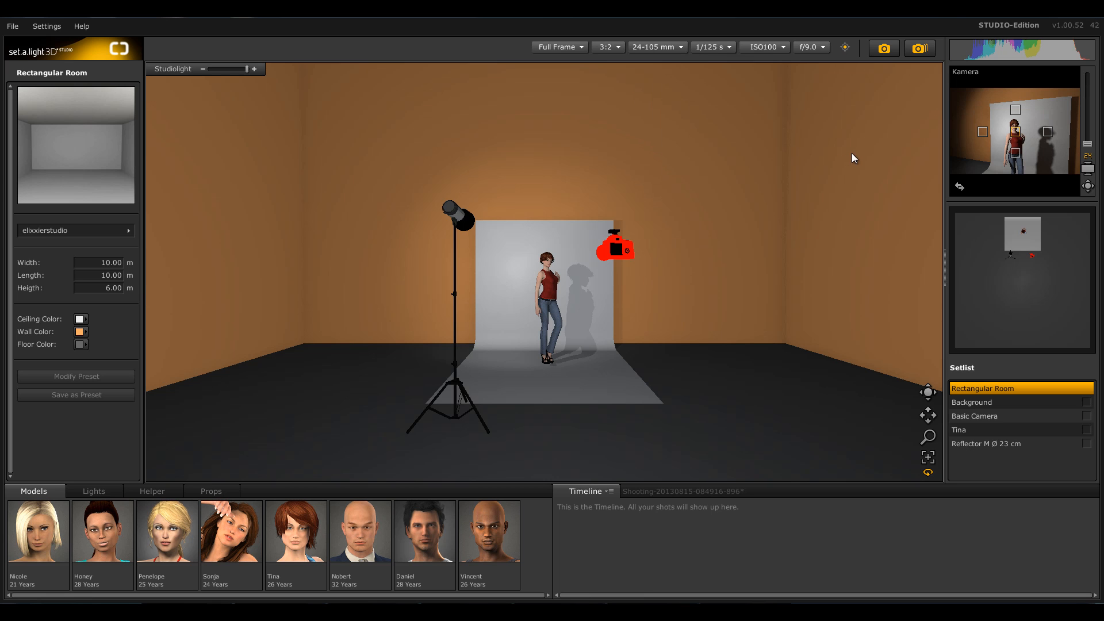
drag(1096, 149, 1087, 124)
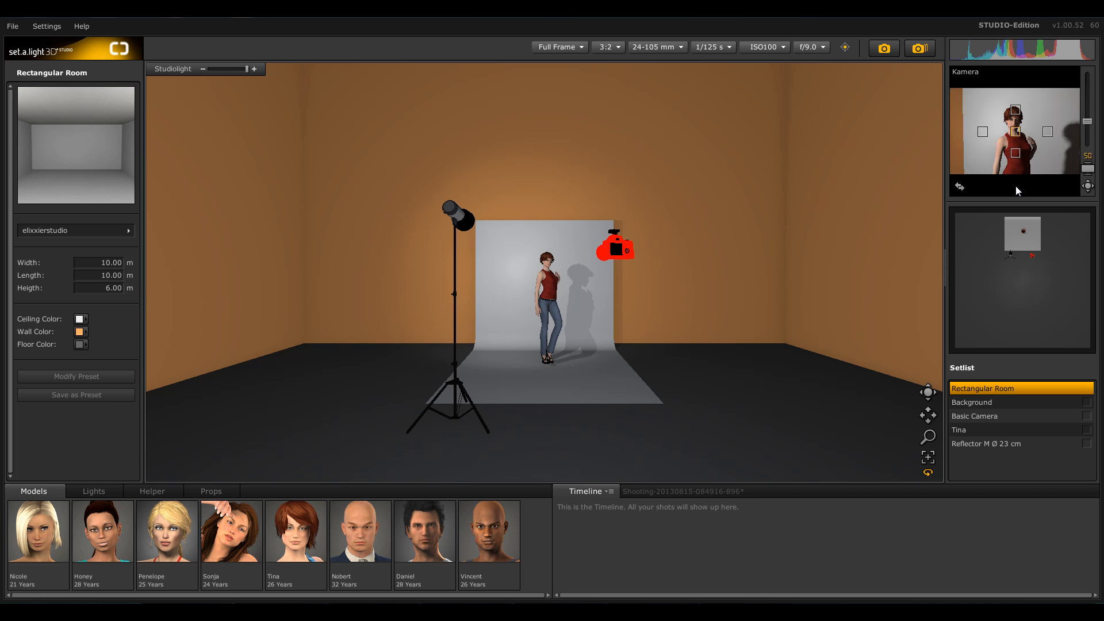
click(960, 187)
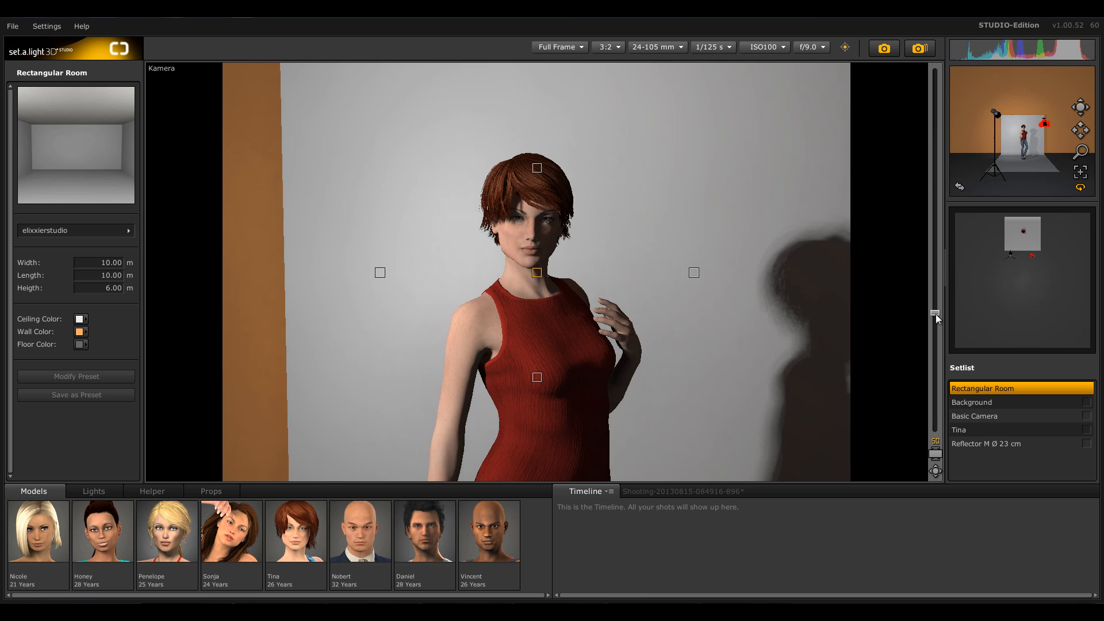
Step: Try a shutter speed of 1/200 s and return to 1/125 s
click(726, 47)
click(727, 90)
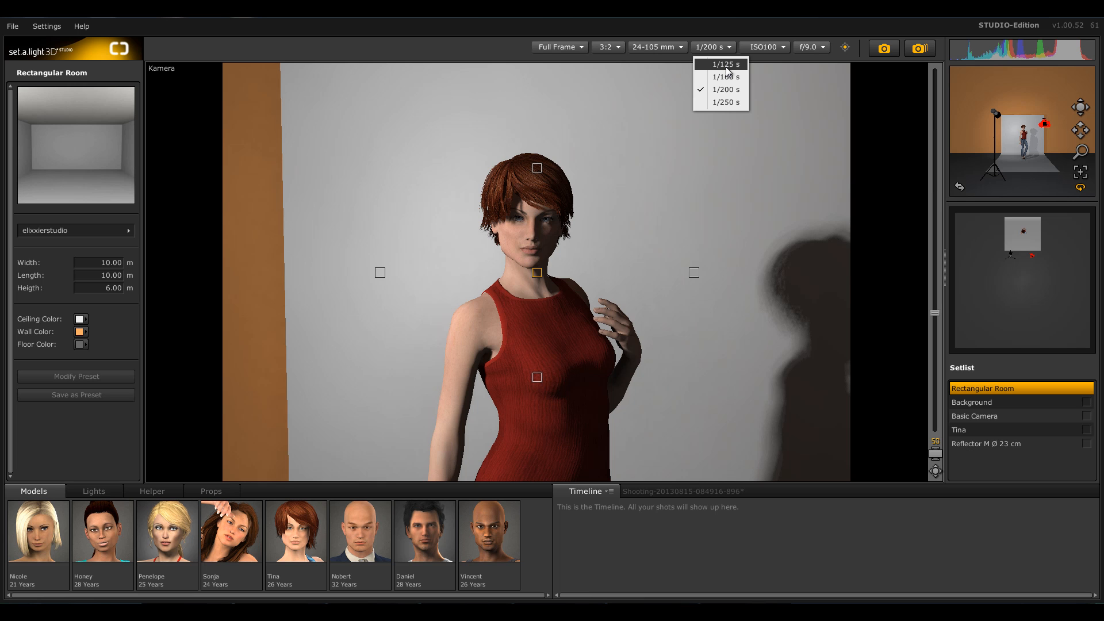
click(727, 67)
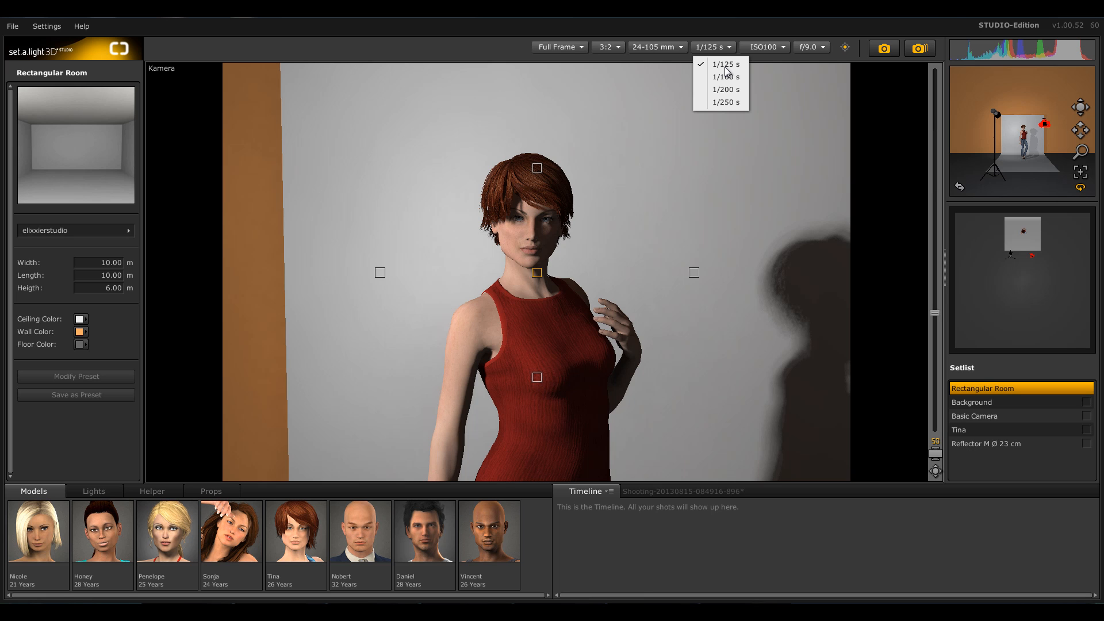
Step: Compare the exposure at ISO200 and ISO400, and return the camera to ISO100
click(786, 46)
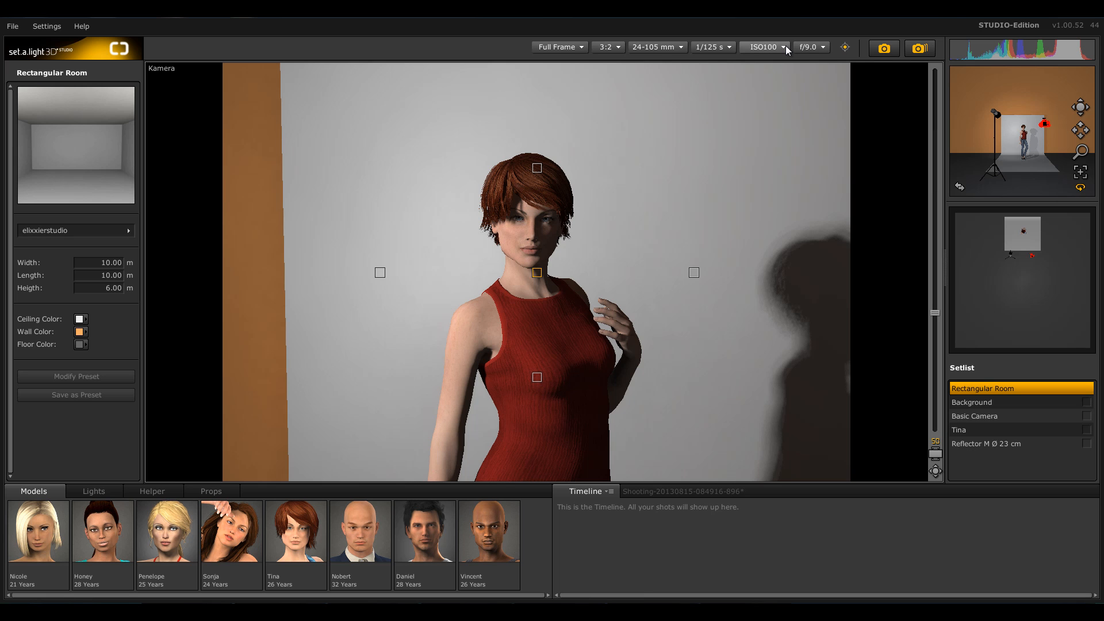
click(786, 46)
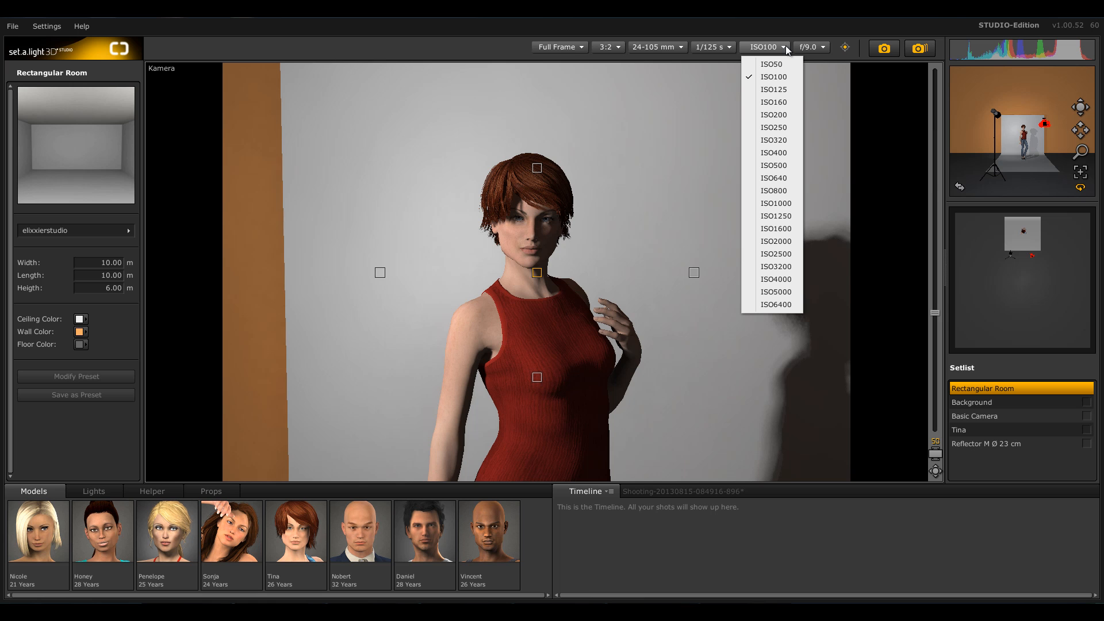
click(777, 115)
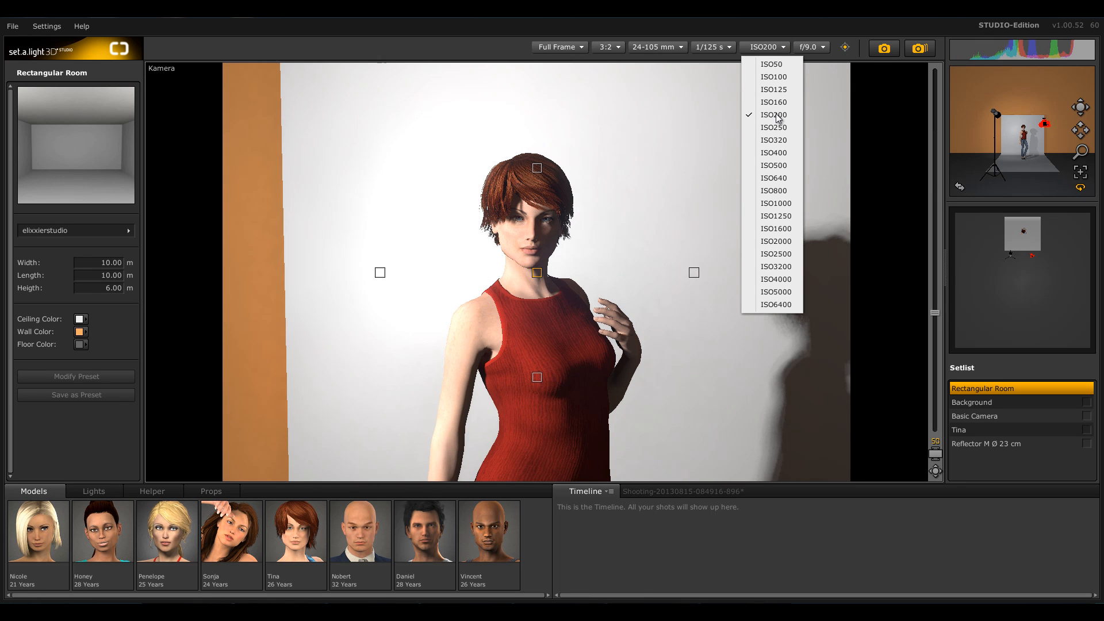
click(775, 153)
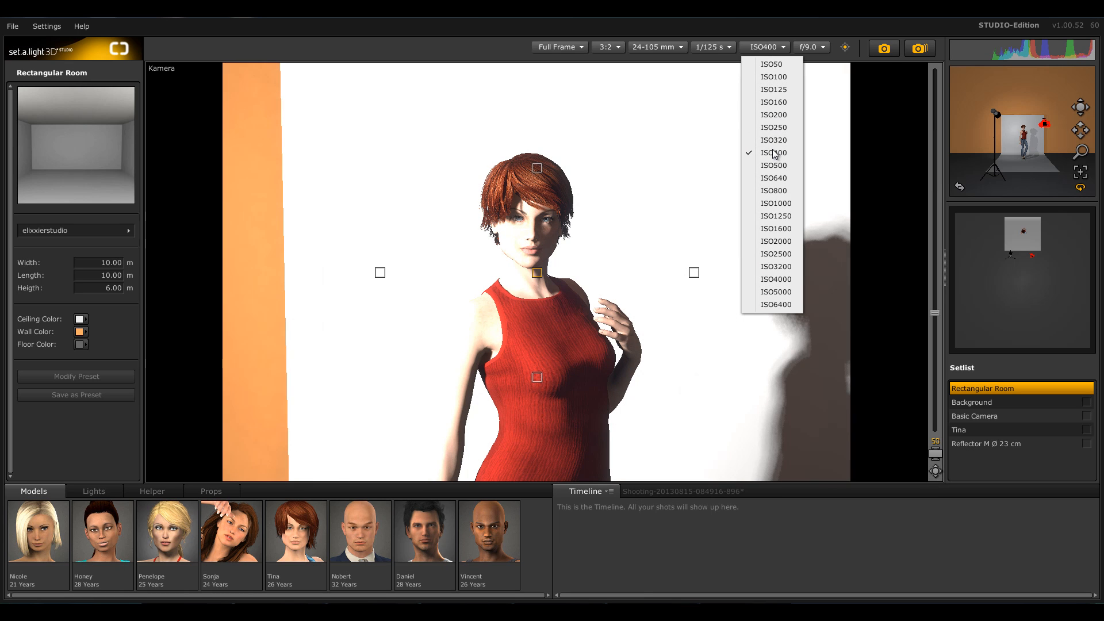
click(774, 80)
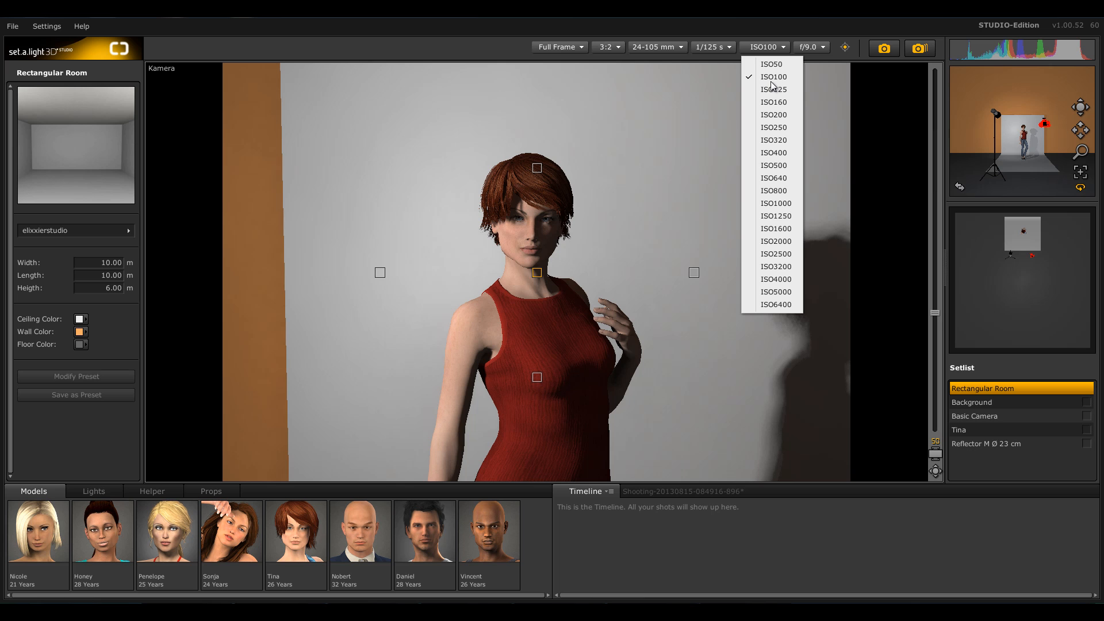
Step: Look through the available aperture values without changing them, and bring the studio scene back to the main view
click(822, 47)
click(824, 49)
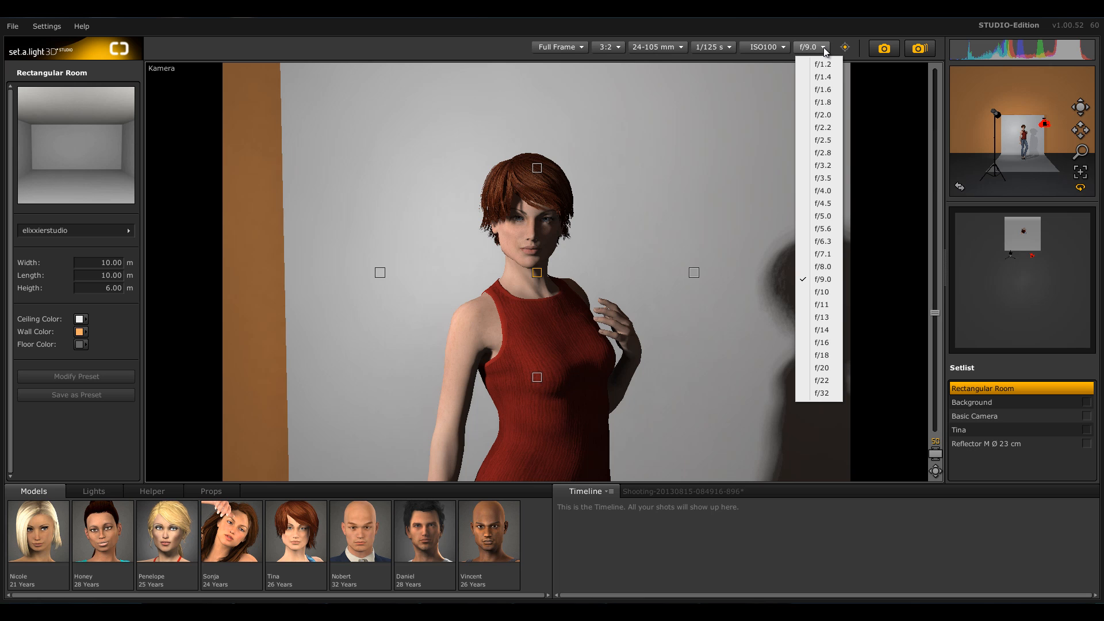
click(840, 35)
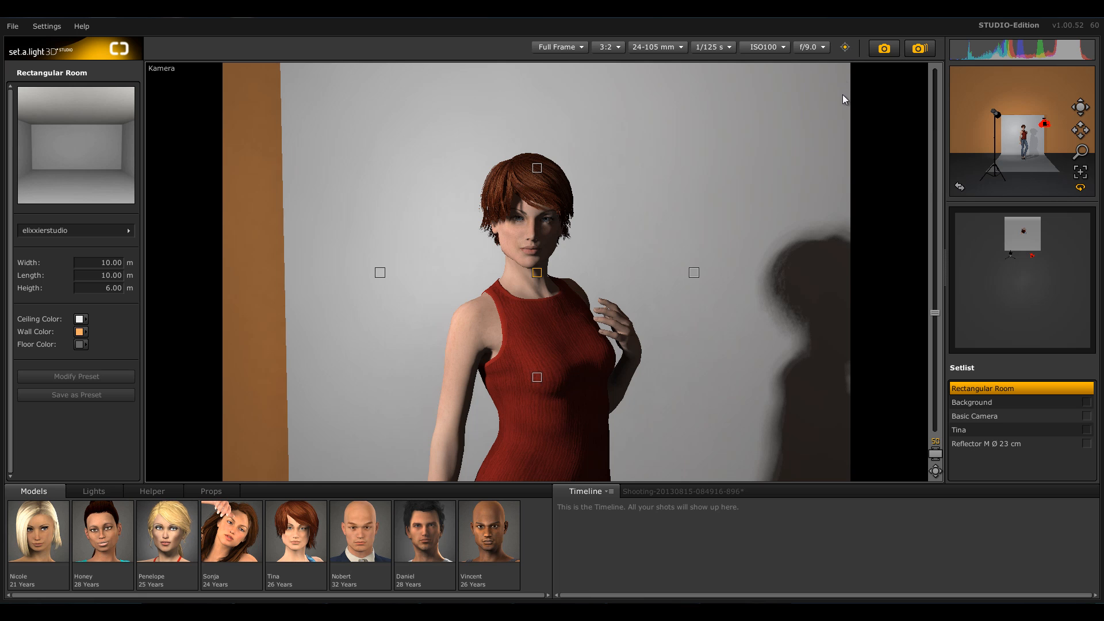
click(964, 187)
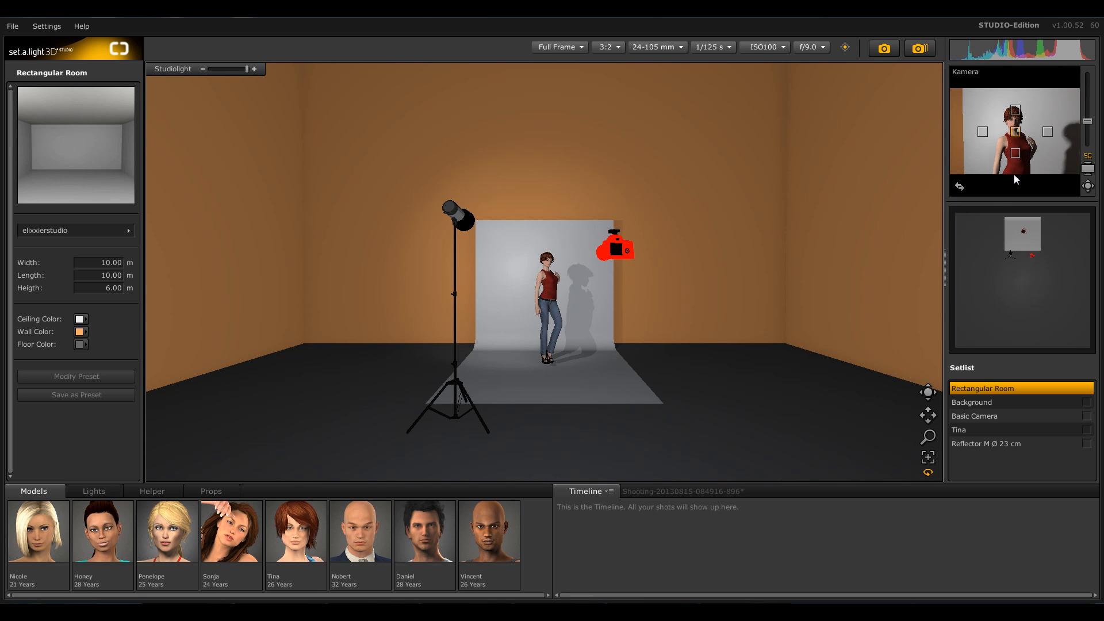
Step: Move the camera to about X 5.48 m, Y 2.84 m, take a fully rendered photo, and close the shot viewer
drag(633, 424, 605, 390)
mouse_move(584, 314)
mouse_down()
mouse_move(588, 230)
mouse_move(568, 309)
mouse_up()
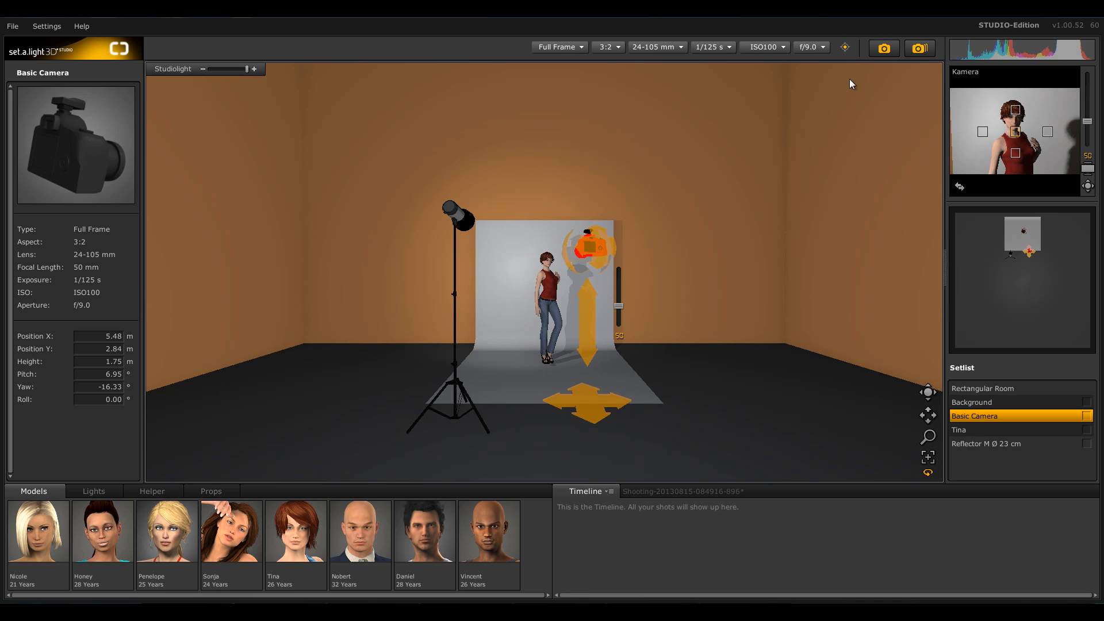
click(885, 51)
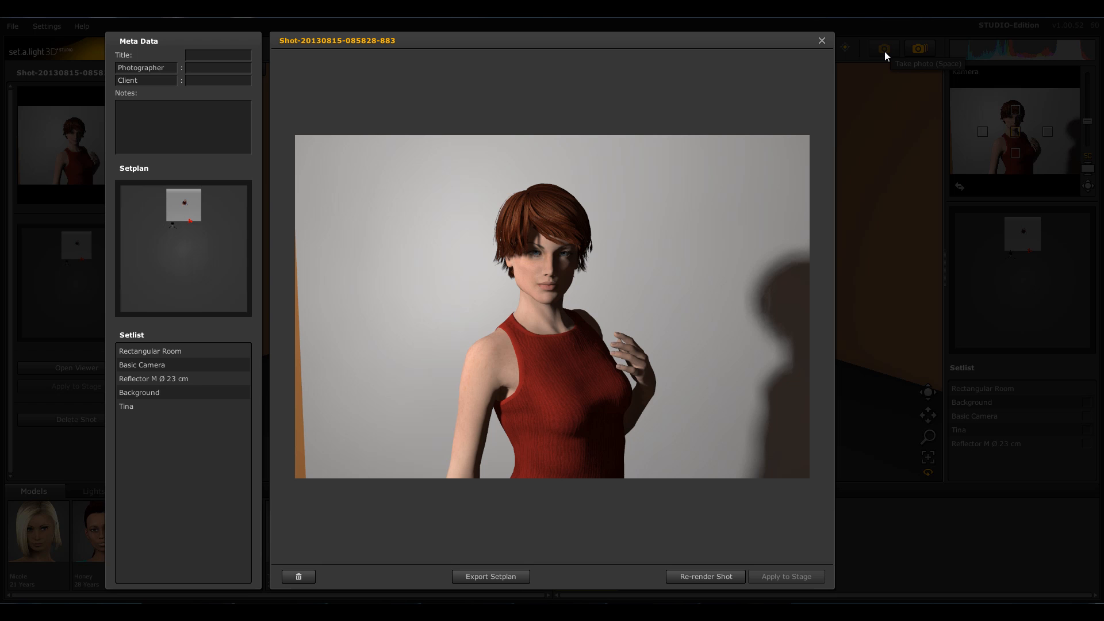
click(821, 41)
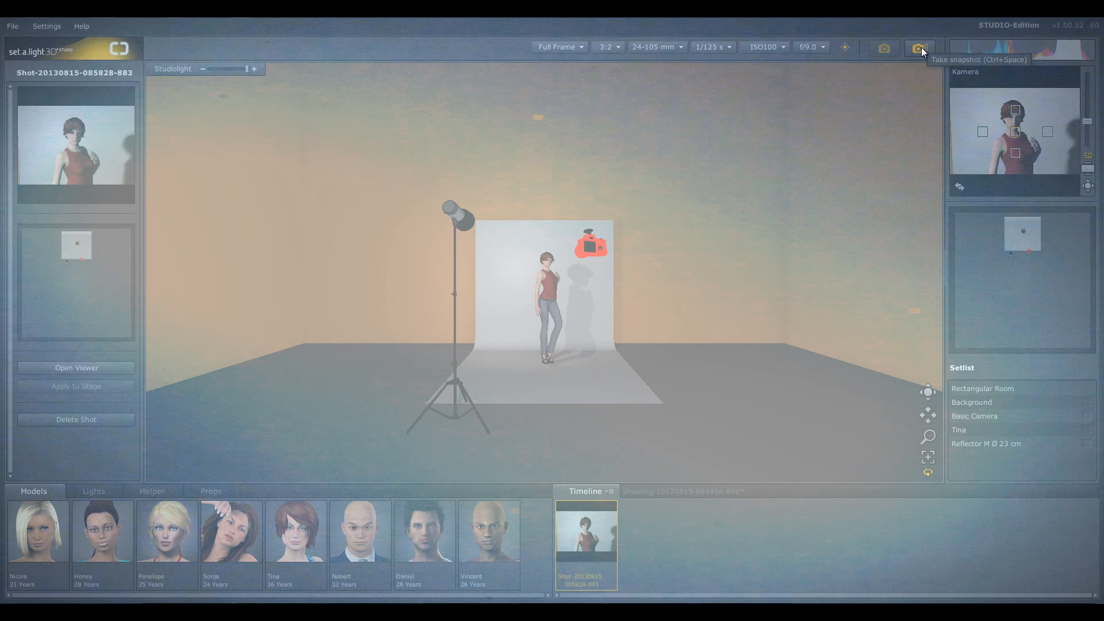
Step: Take two quick snapshots from the current camera position for the timeline
click(921, 49)
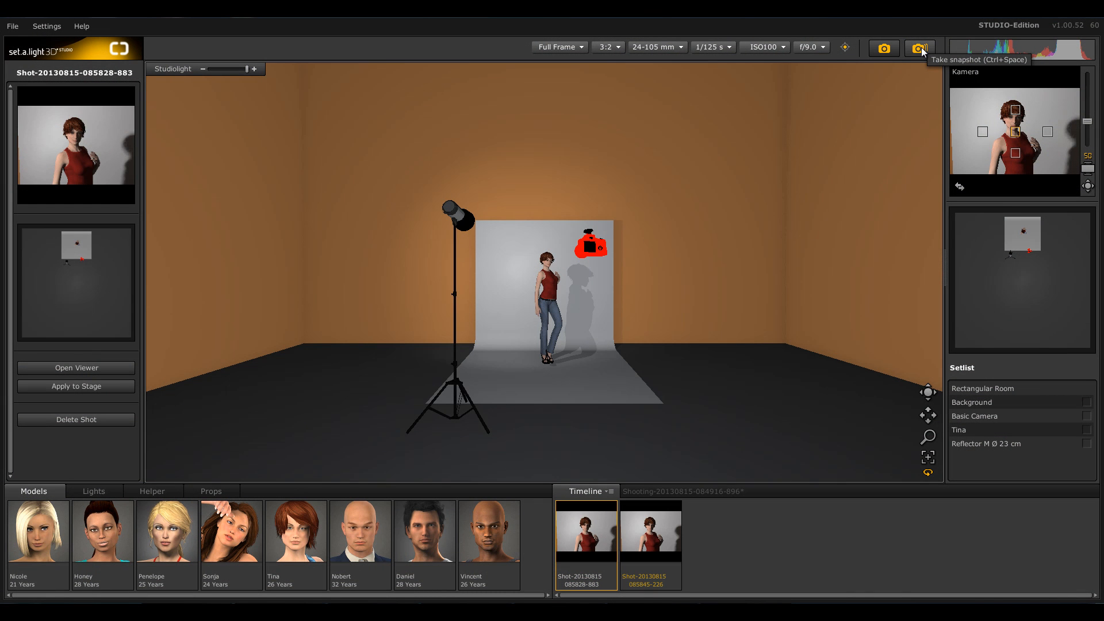
click(921, 50)
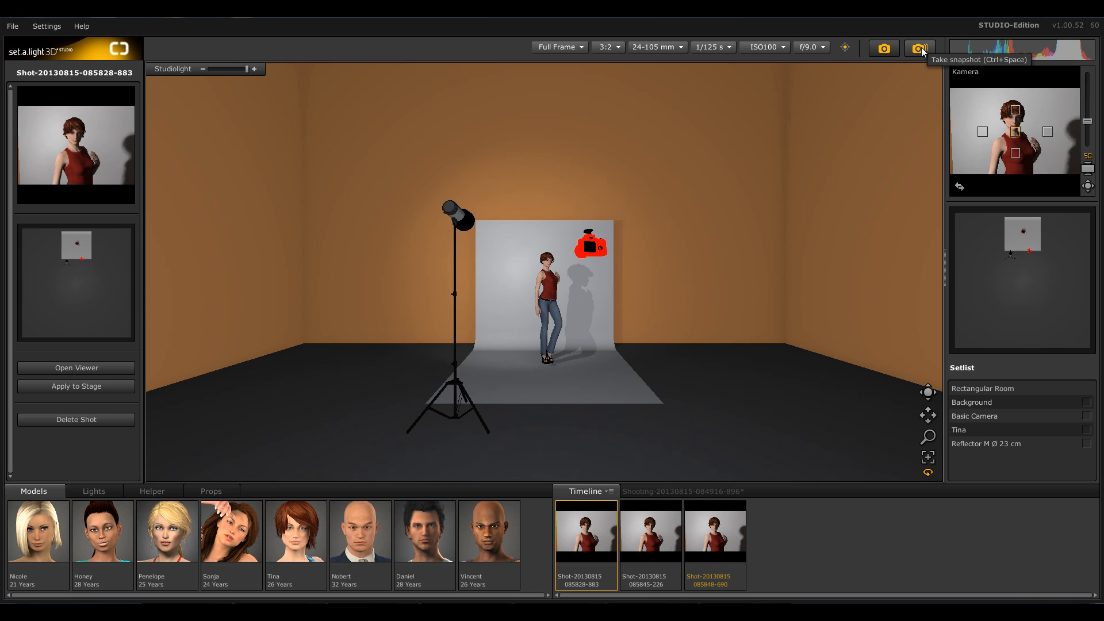
Step: Move the camera closer to the model, to about X 5.05 m, Y 2.51 m, and take another snapshot
click(585, 421)
drag(585, 423, 544, 402)
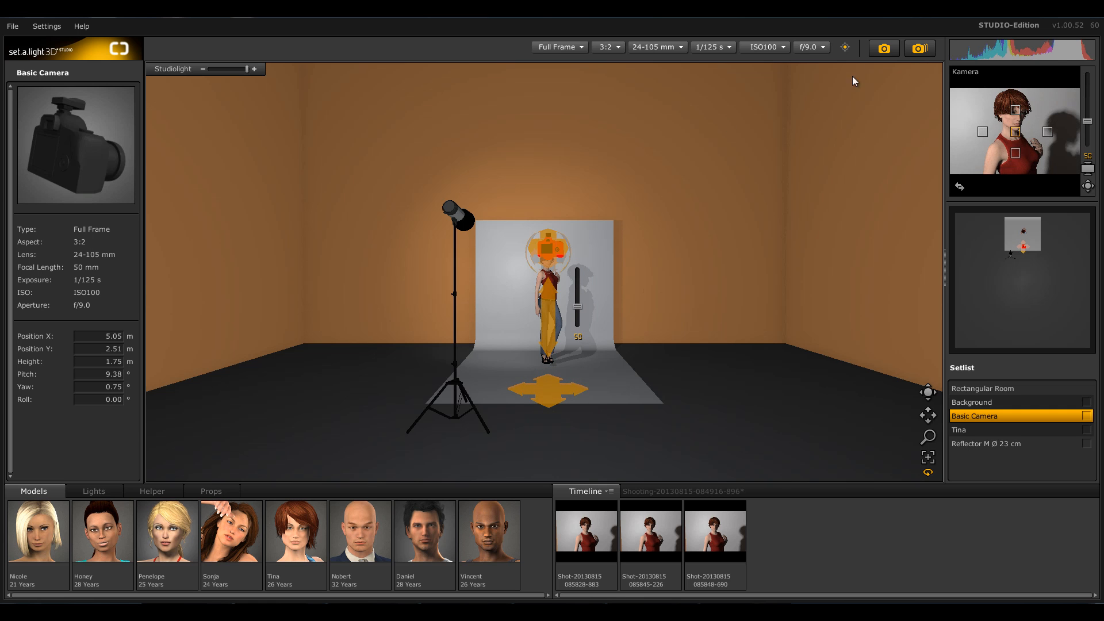
click(918, 51)
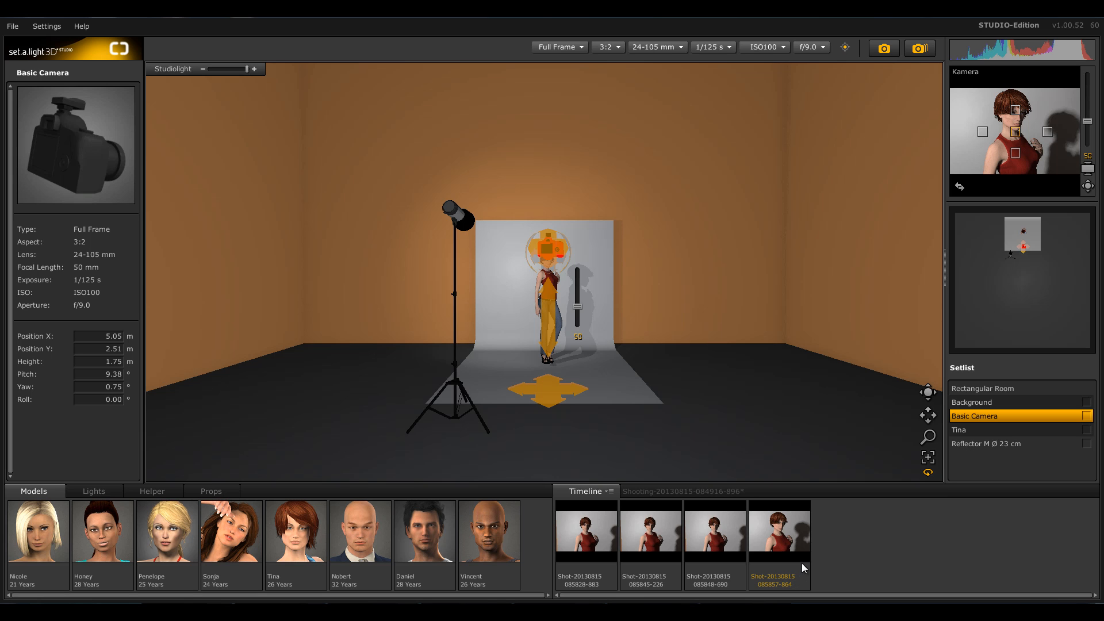
Step: Render all the snapshots in the timeline together
click(611, 490)
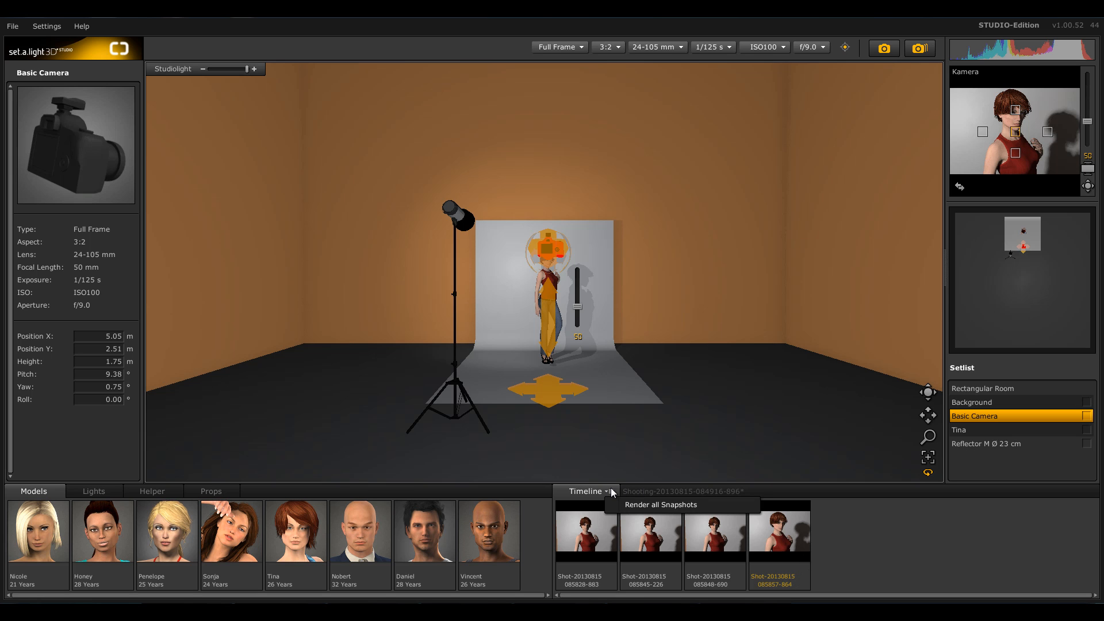
click(693, 506)
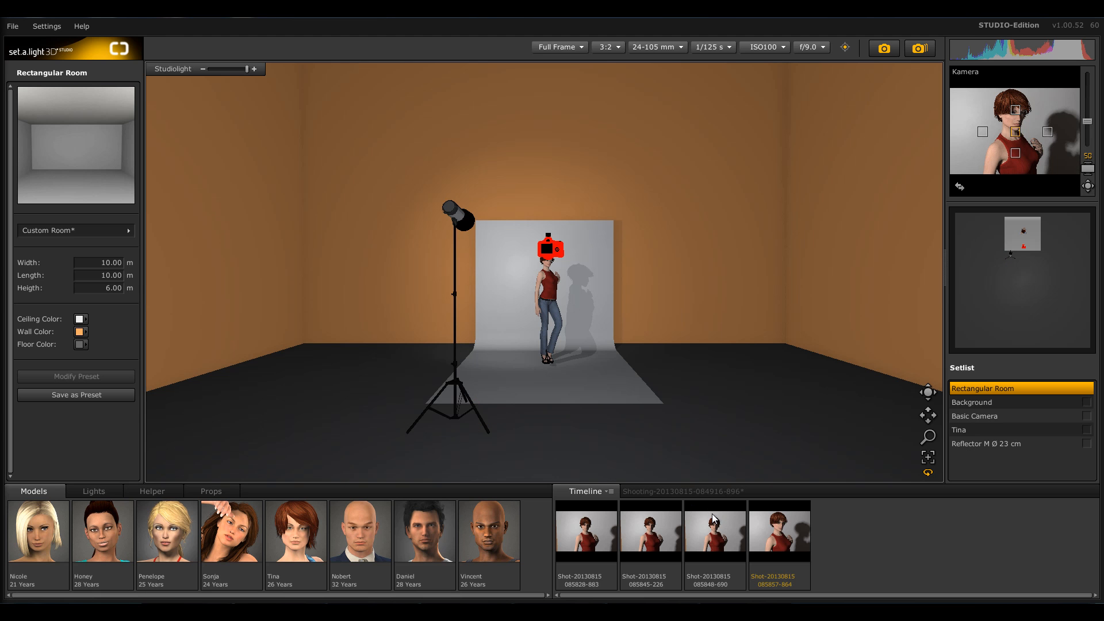
Step: Save the project as elixxier.set in the videohandbuch folder
click(12, 26)
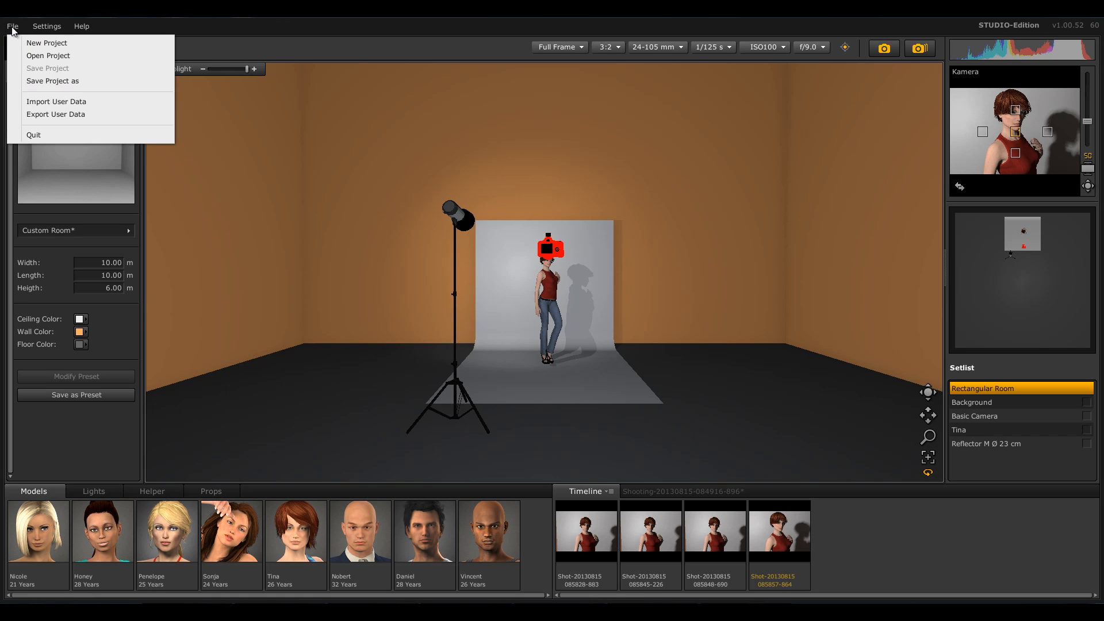
click(41, 82)
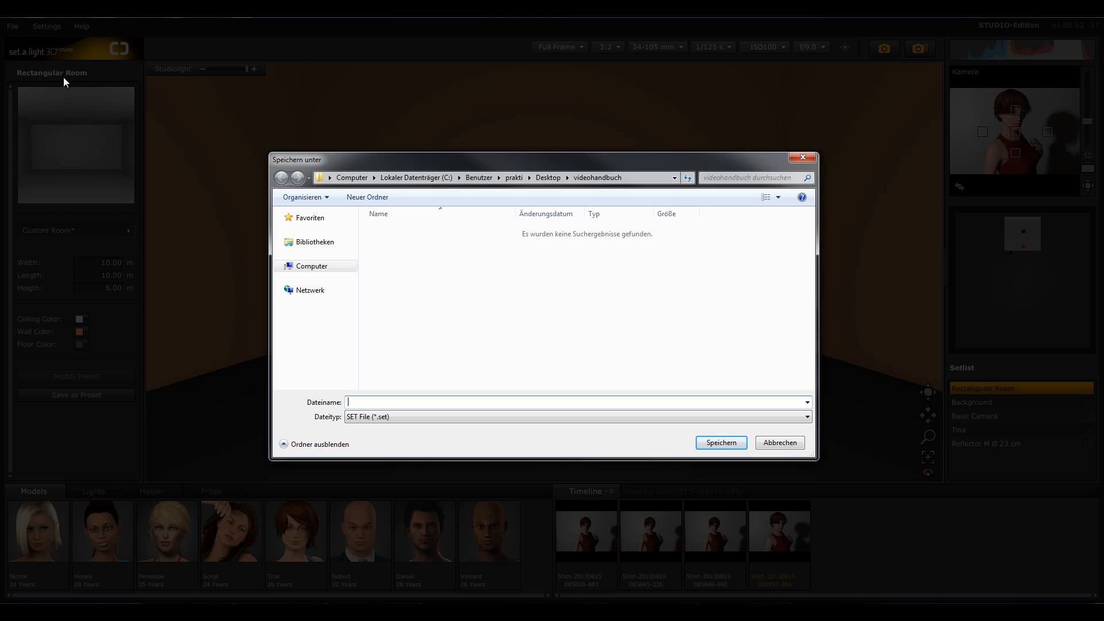
text(elixxier)
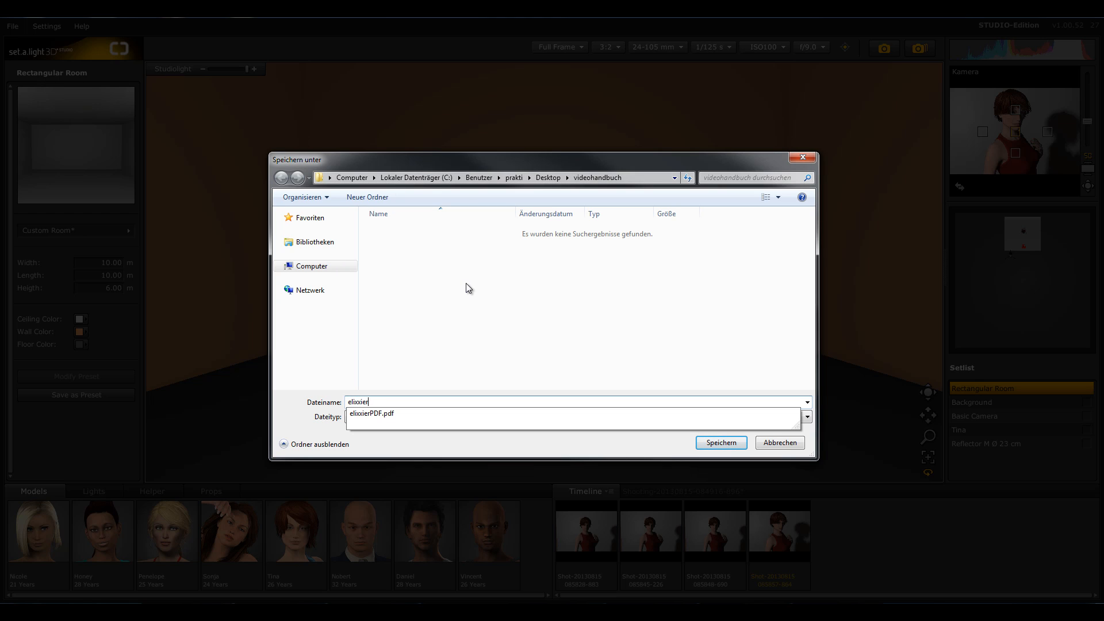
text(.)
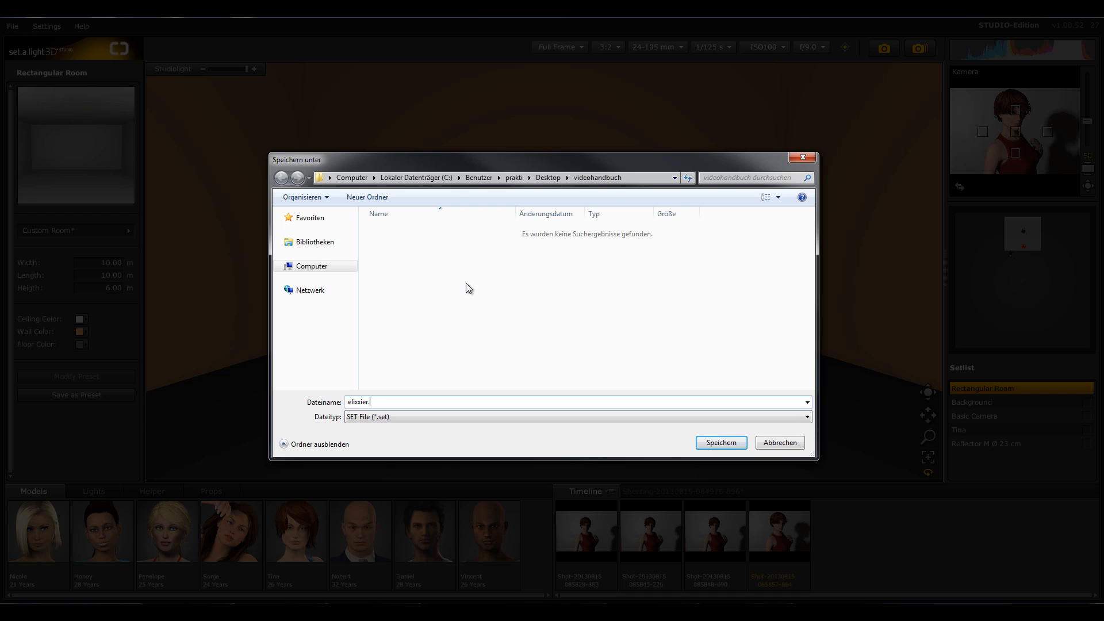
text(set)
key(shift+Left)
key(shift+Left)
key(shift+Left)
key(shift+Left)
key(Return)
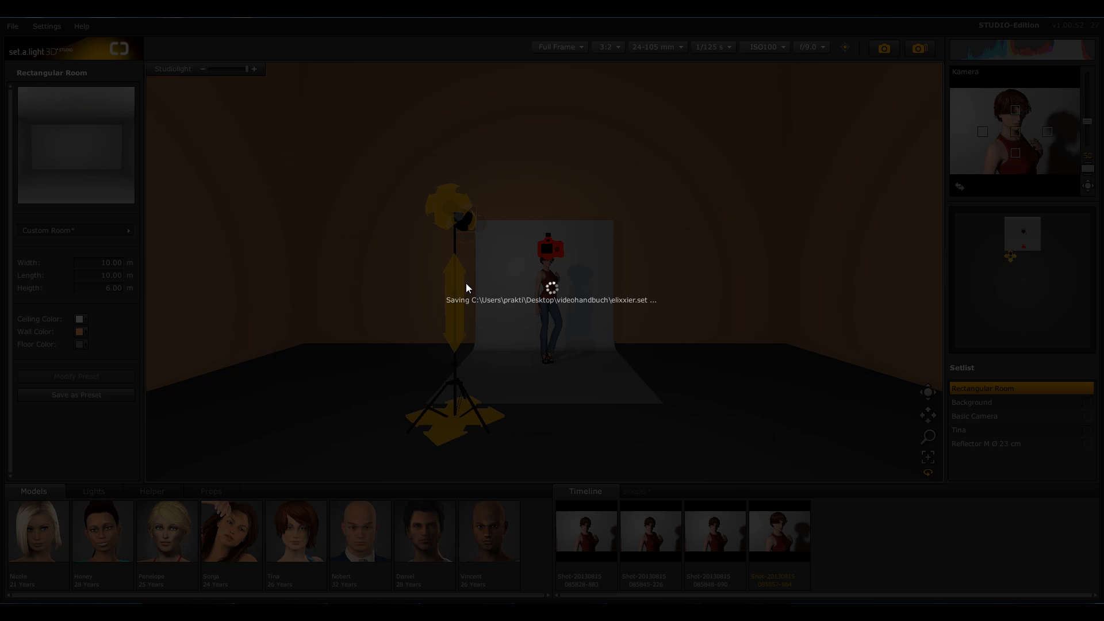